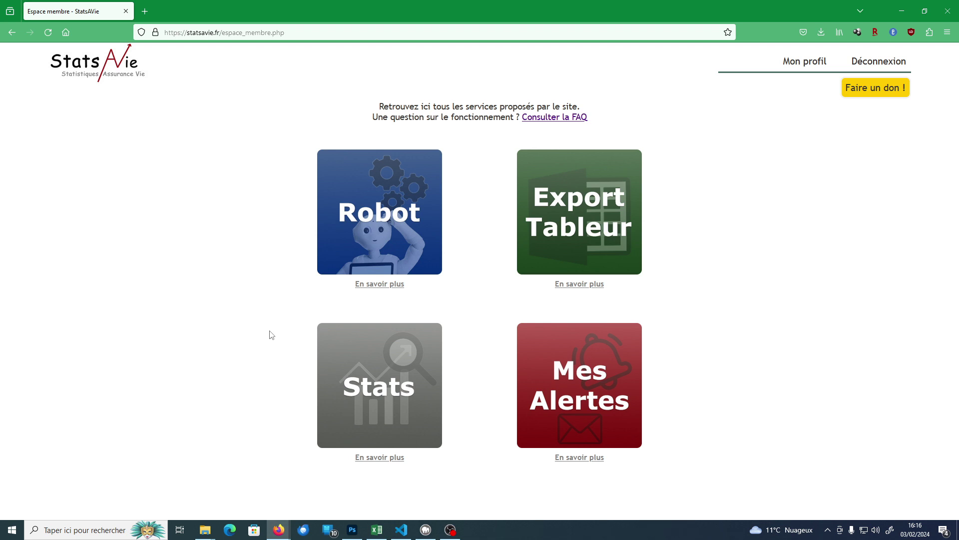
# - Open the Stats fund search and look for 2029 within Mes contrats
pyautogui.click(360, 355)
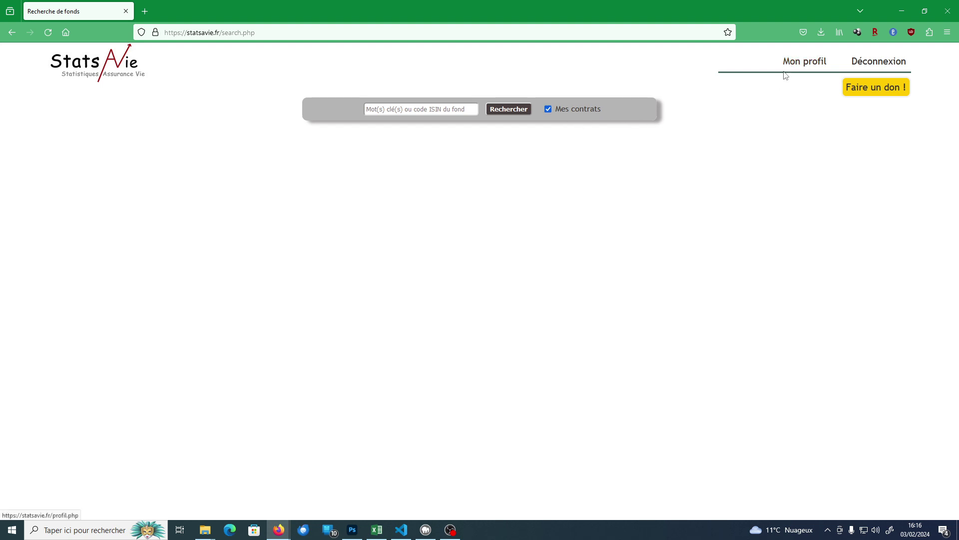
pyautogui.click(441, 110)
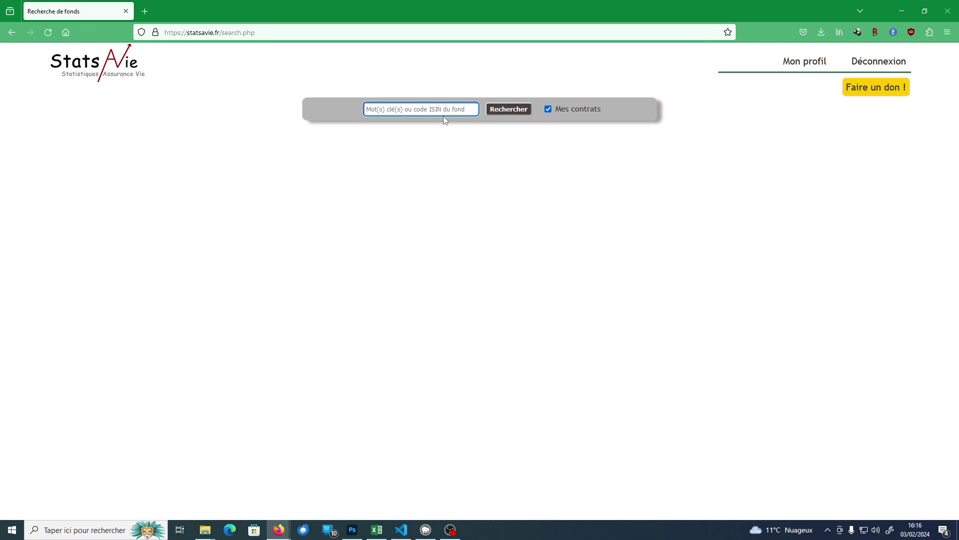
pyautogui.write('2029')
pyautogui.click(502, 112)
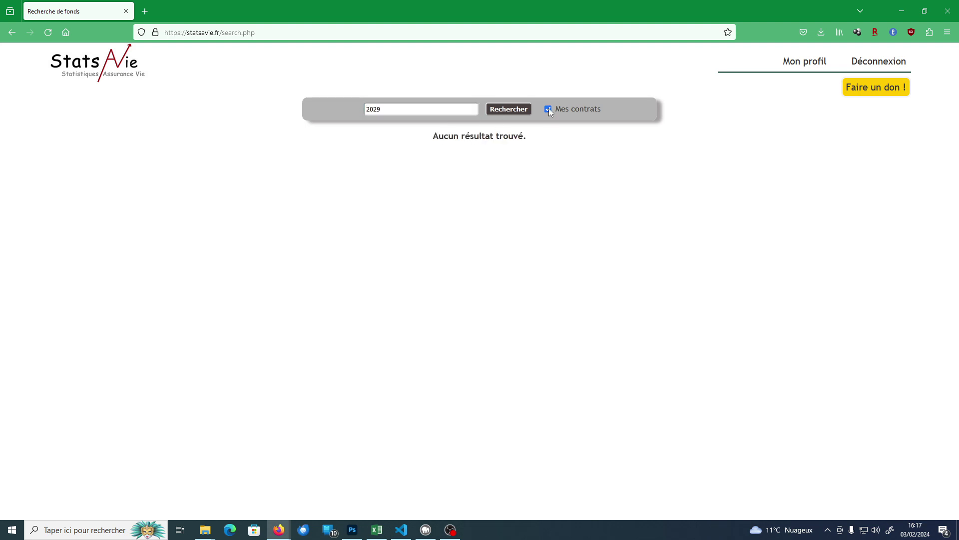
# - Repeat the 2029 fund search with the Mes contrats restriction off, and again with it on
pyautogui.click(549, 109)
pyautogui.click(507, 109)
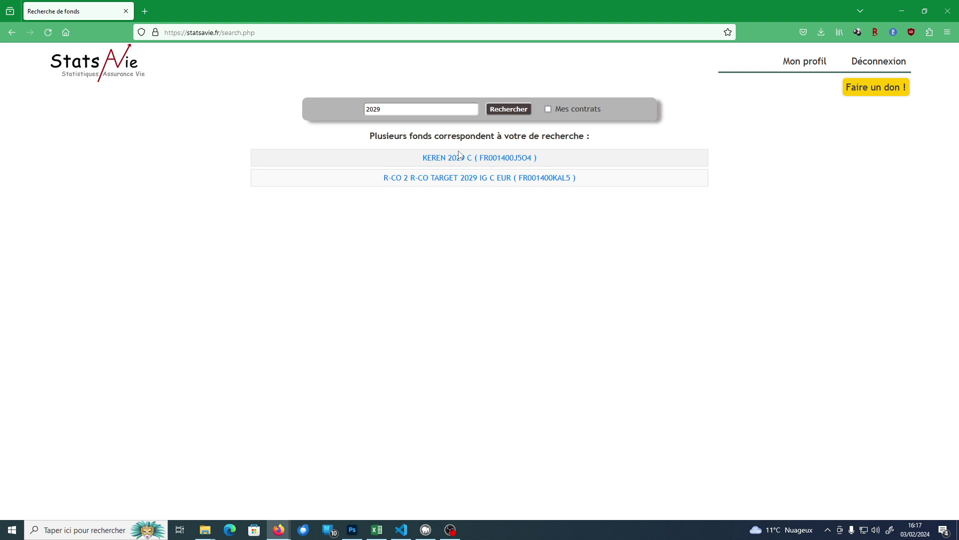
pyautogui.click(549, 109)
pyautogui.click(510, 113)
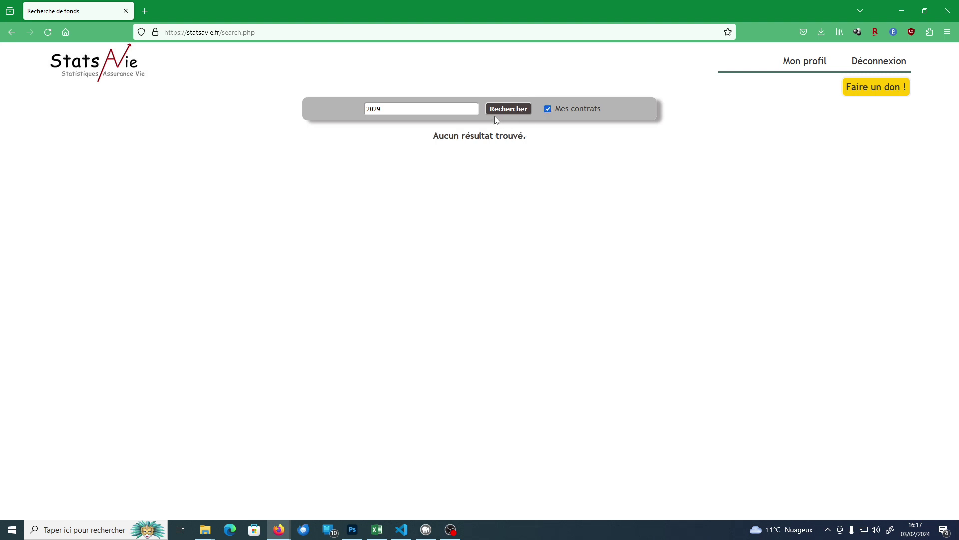
pyautogui.click(395, 110)
pyautogui.doubleClick(373, 110)
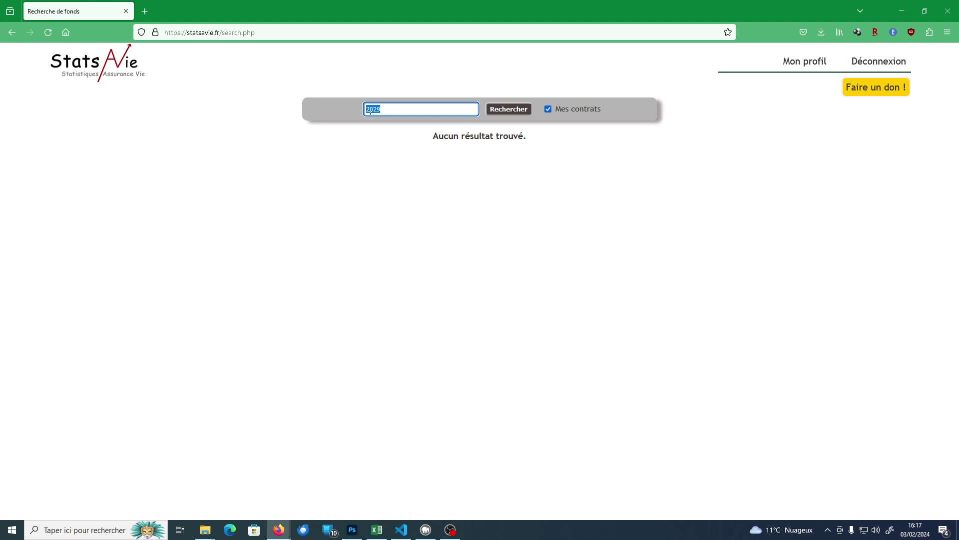
# - Select AXA COURT TERME A CAPITALISATION EUR in Mes Alertes and open that fund's statistics
pyautogui.click(94, 67)
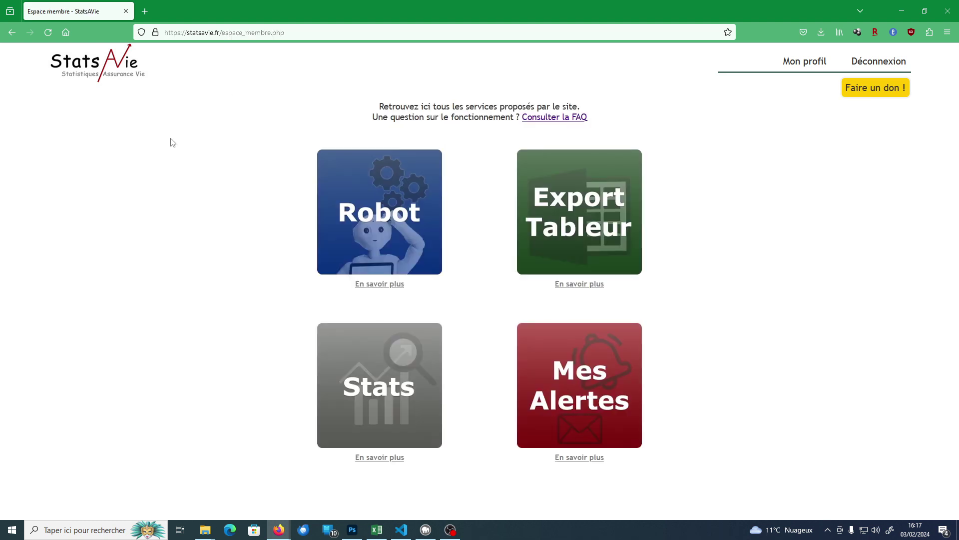
pyautogui.click(575, 374)
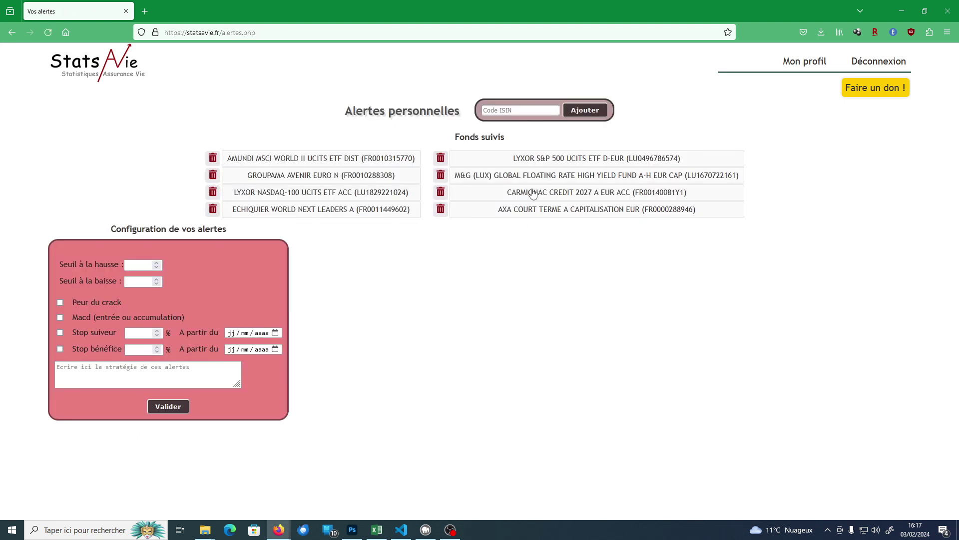
pyautogui.click(552, 210)
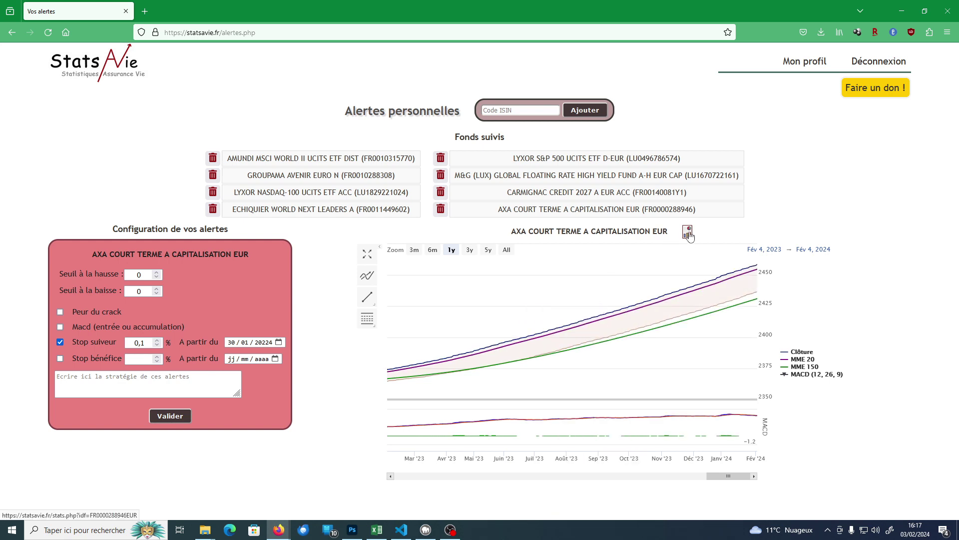
pyautogui.click(688, 233)
pyautogui.click(505, 172)
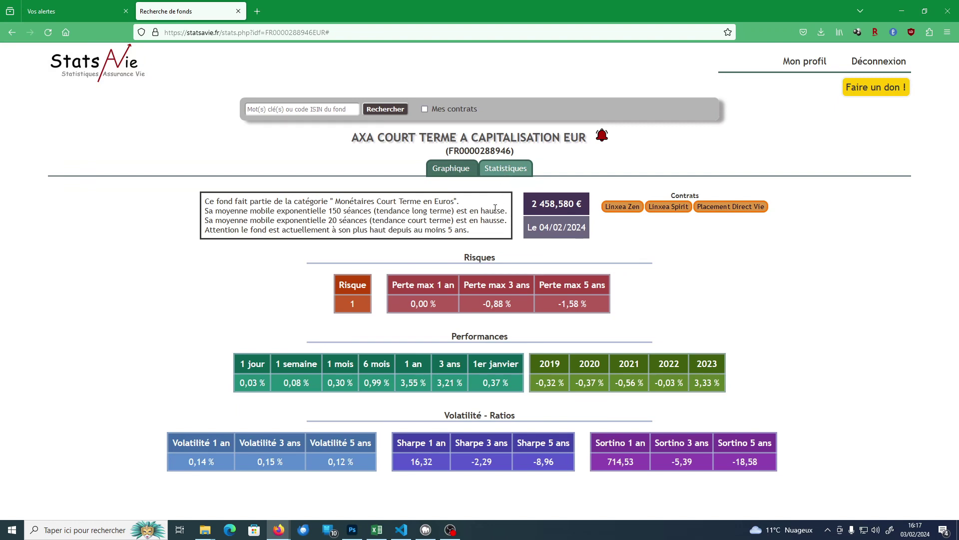
# - Go back to the personal alerts page and reopen the statistics of the AXA fund from there
pyautogui.click(71, 10)
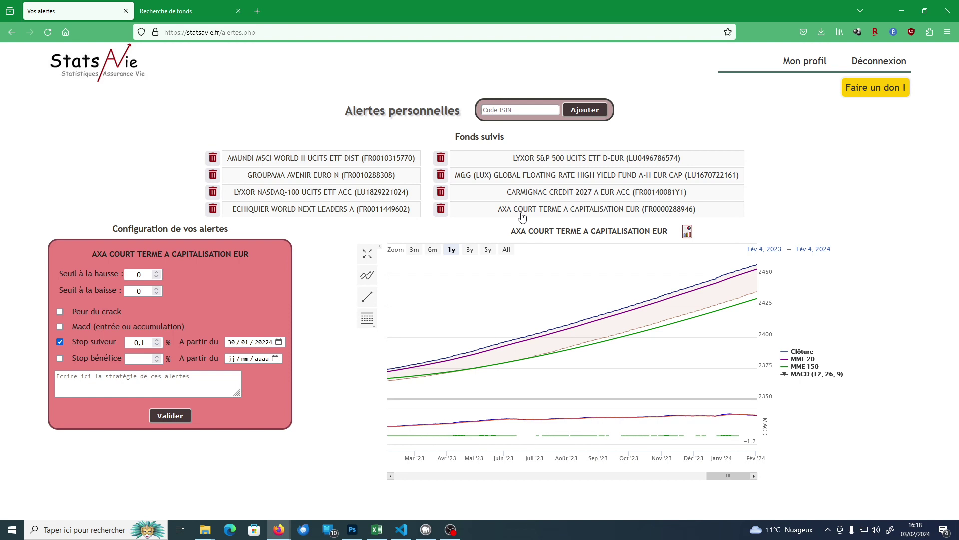
pyautogui.click(689, 233)
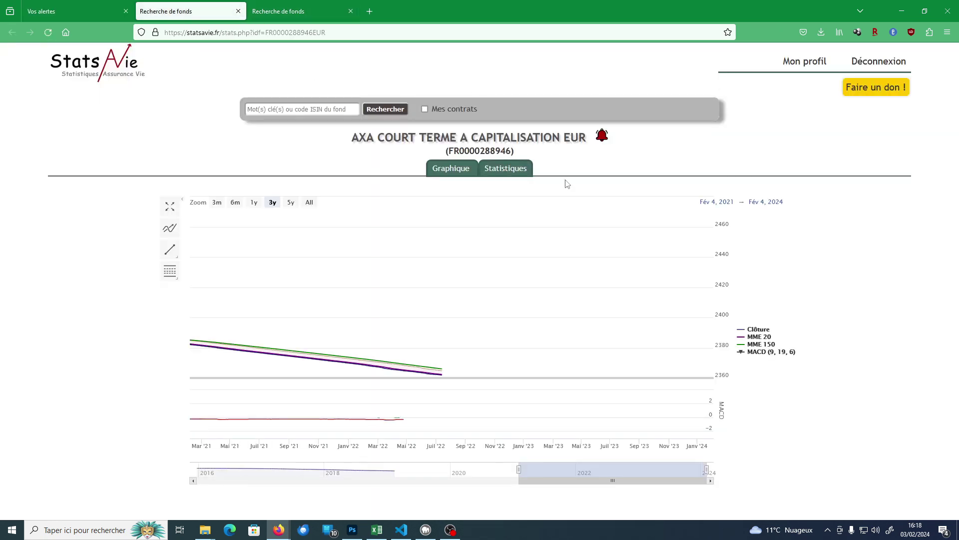
pyautogui.click(512, 171)
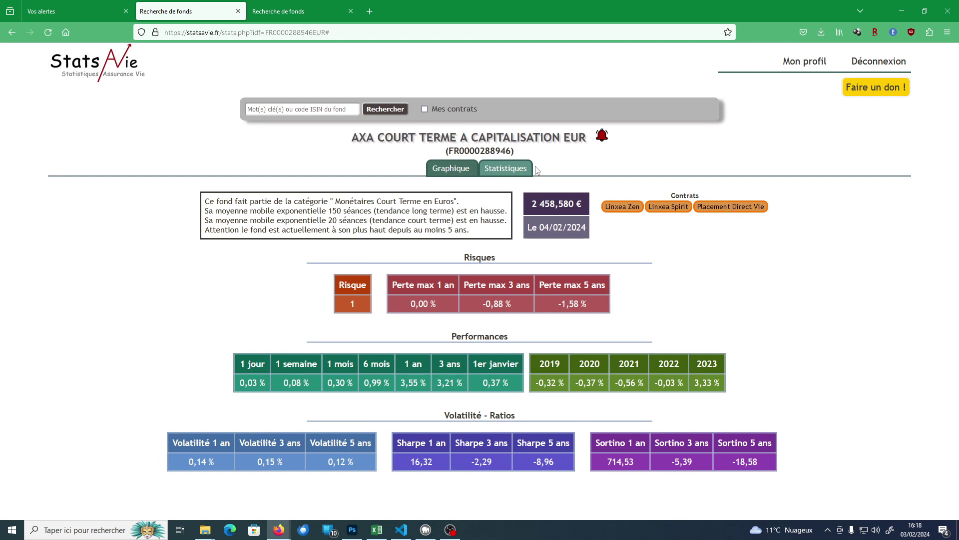
# - Return to the alerts page and examine the AXA fund's chart over its full history, 3 years and 1 year
pyautogui.click(73, 11)
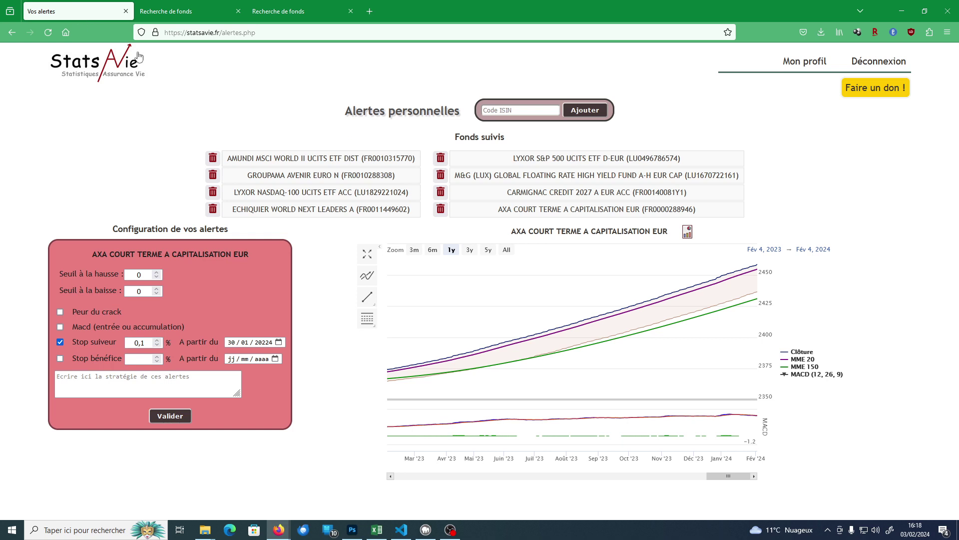
pyautogui.click(507, 252)
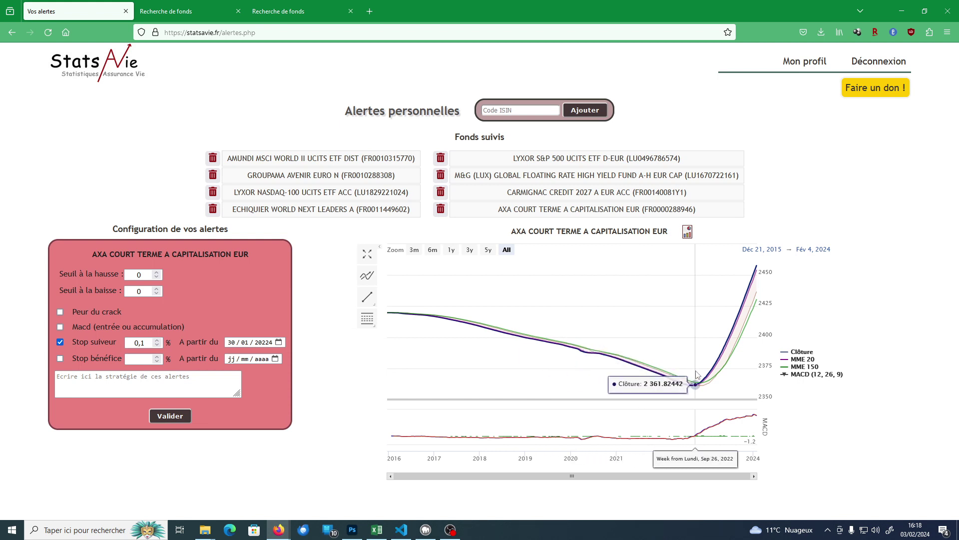
pyautogui.click(471, 254)
pyautogui.click(451, 250)
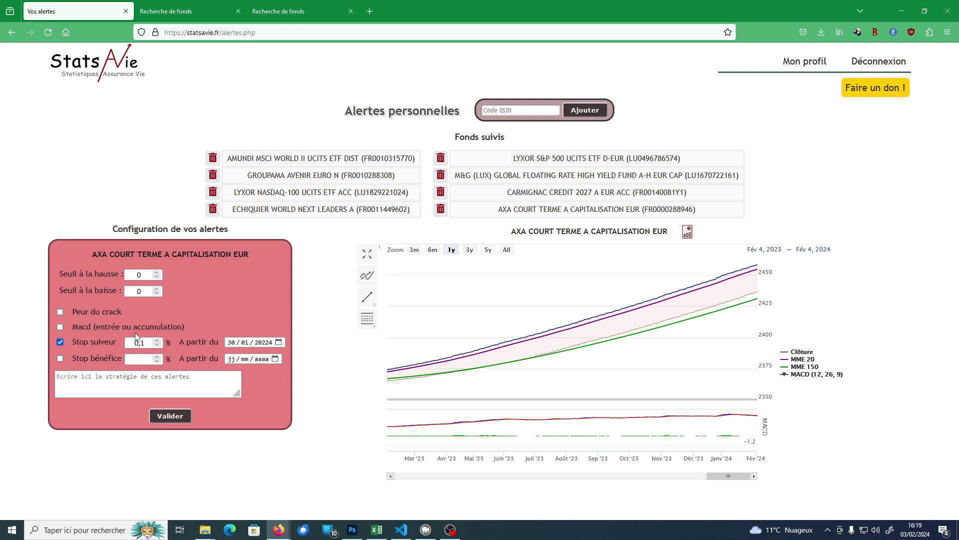
pyautogui.moveTo(721, 477)
pyautogui.mouseDown()
pyautogui.moveTo(628, 482)
pyautogui.moveTo(730, 479)
pyautogui.mouseUp()
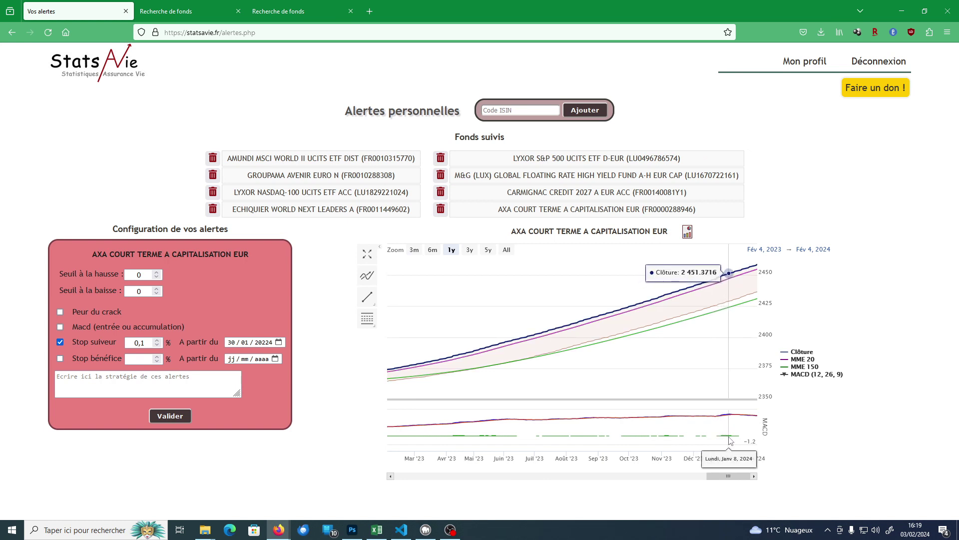
# - Set the Stop suiveur of the AXA COURT TERME alert to 0,03 % and validate the alert configuration
pyautogui.click(141, 343)
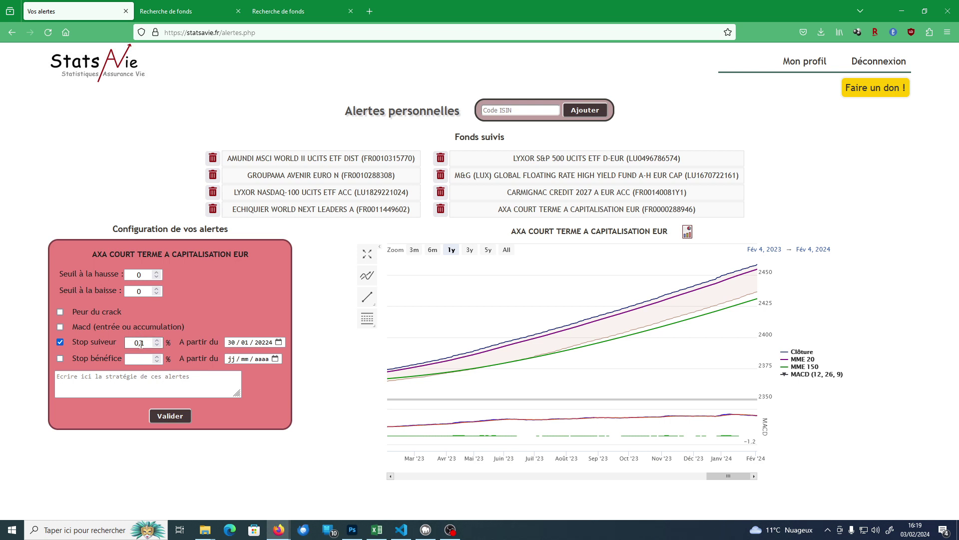
pyautogui.click(147, 342)
pyautogui.write('0')
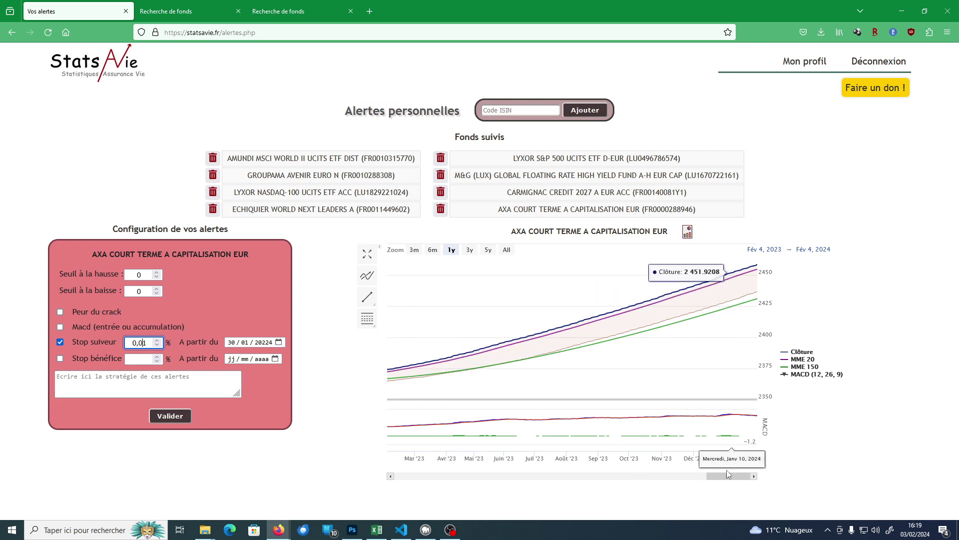
pyautogui.moveTo(726, 475); pyautogui.dragTo(704, 480)
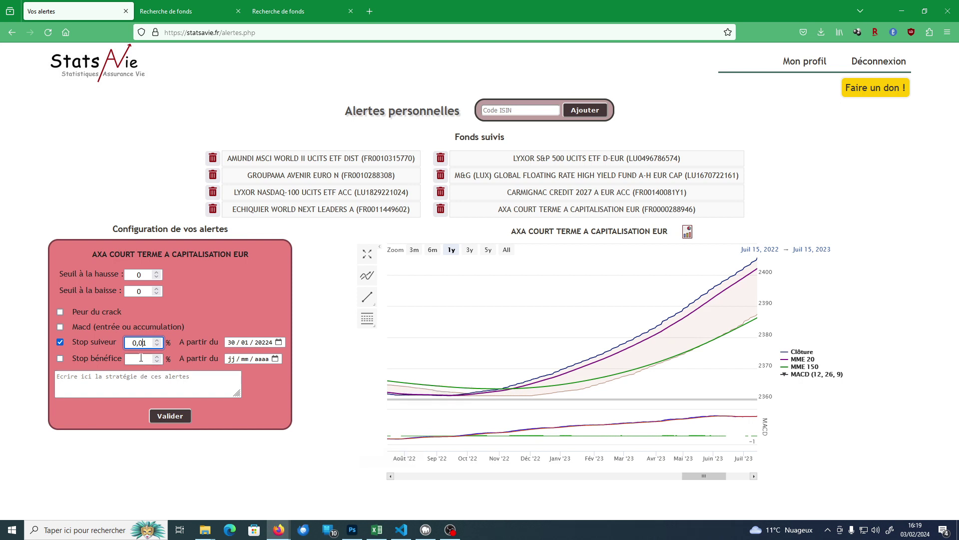
pyautogui.moveTo(143, 343); pyautogui.dragTo(155, 346)
pyautogui.write('3')
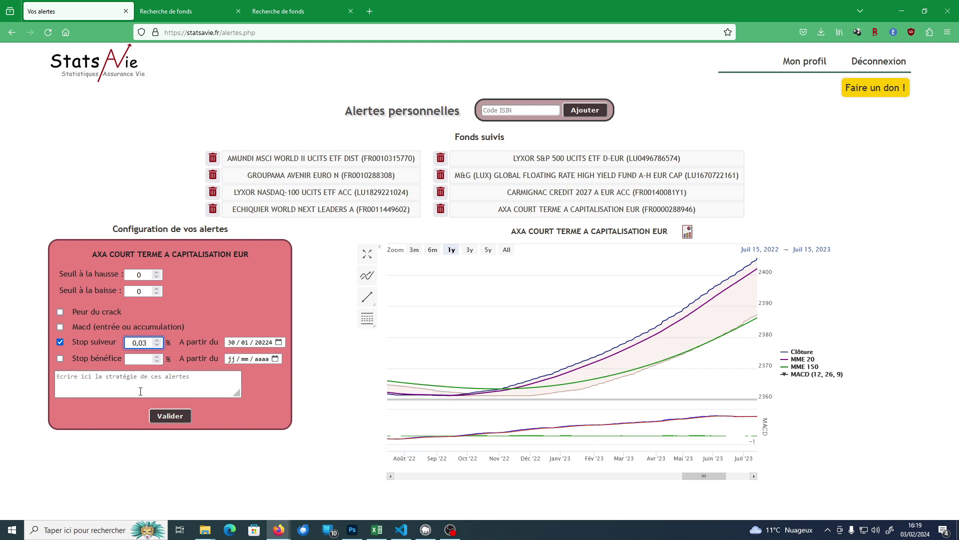
pyautogui.click(171, 416)
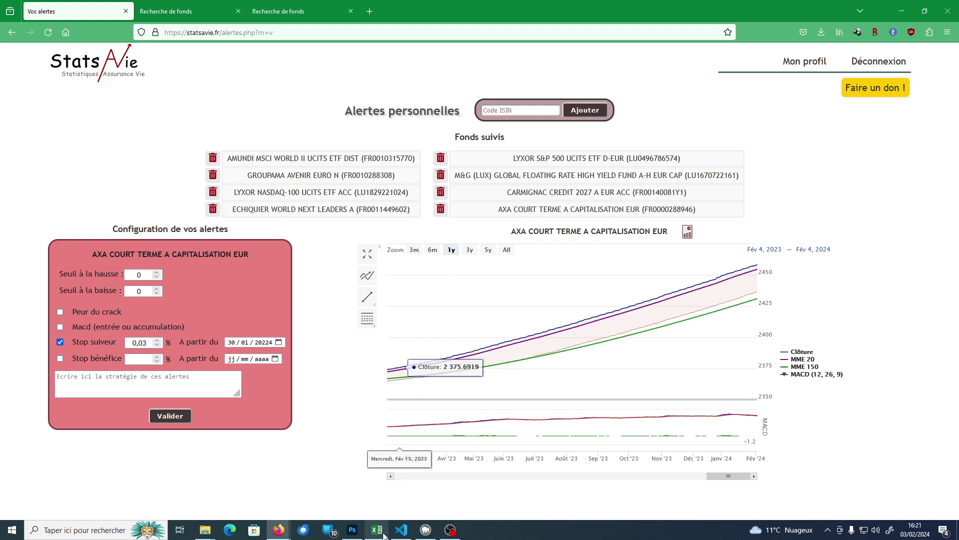
# - Switch to the maximized export_contrats_41(2).xlsx workbook in Excel and filter the Global sheet's Nom column by "carmignac"
pyautogui.moveTo(381, 534)
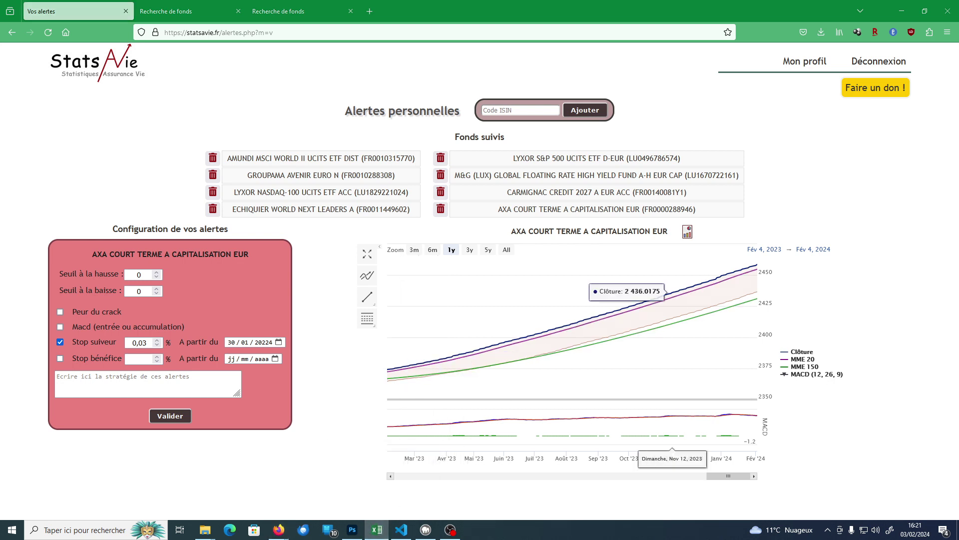
pyautogui.hotkey('alt', 'Tab')
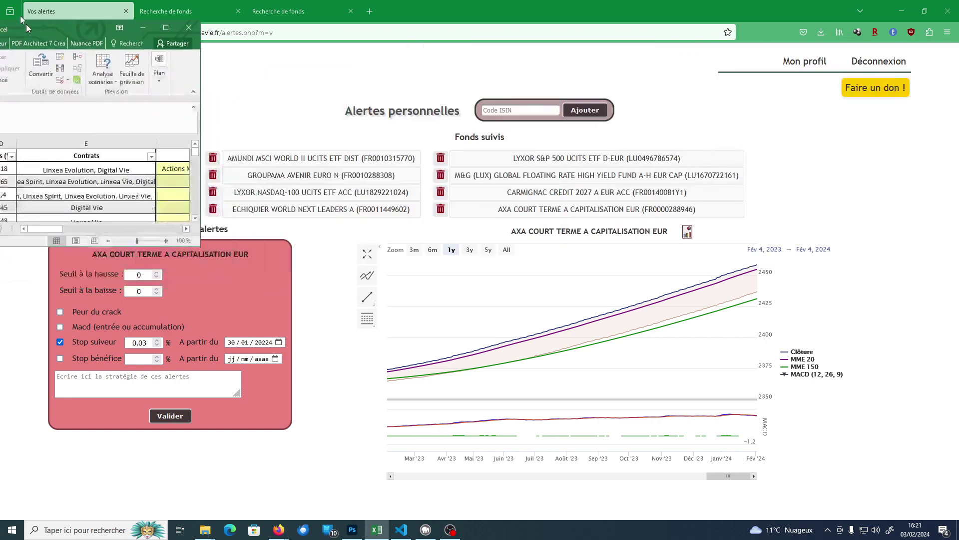
pyautogui.click(156, 10)
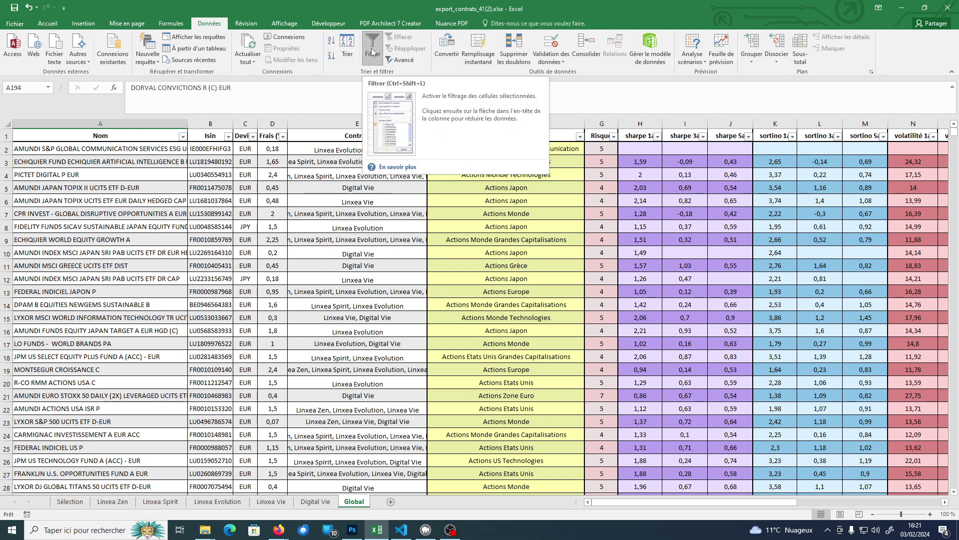
pyautogui.click(183, 136)
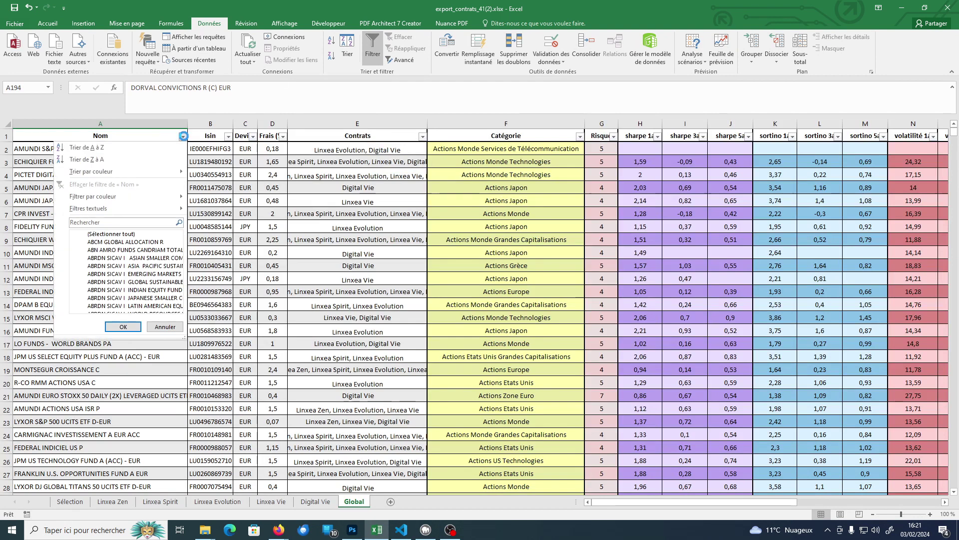
pyautogui.click(110, 221)
pyautogui.write('carmignac')
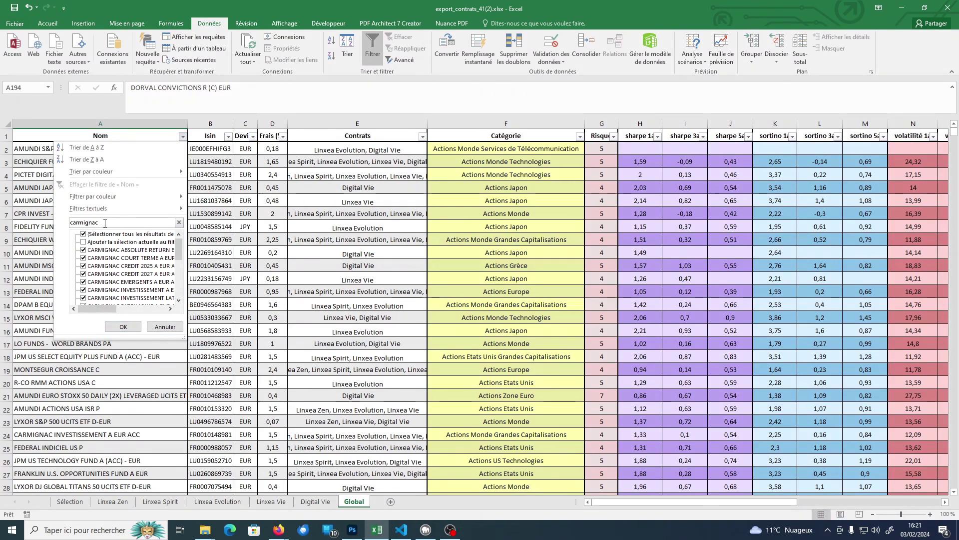
pyautogui.moveTo(181, 248); pyautogui.dragTo(181, 285)
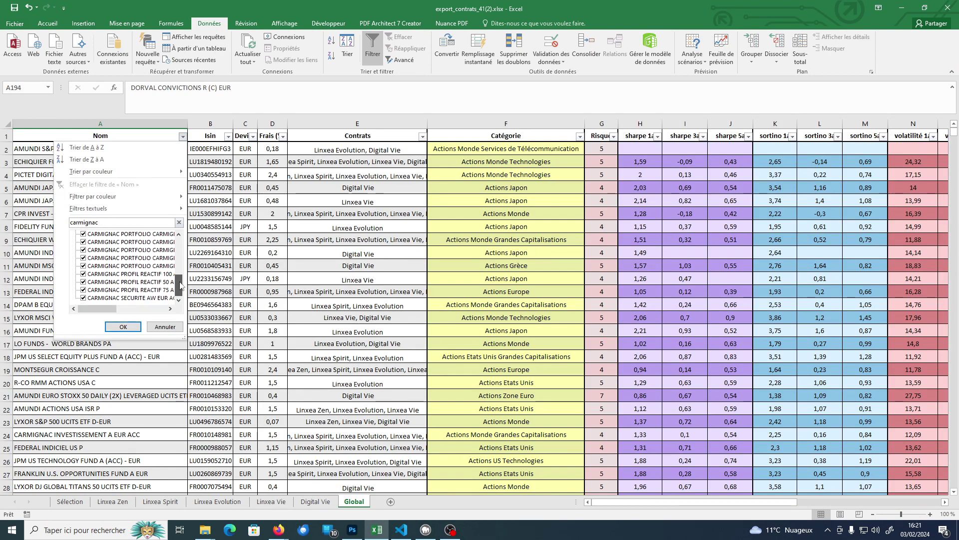
pyautogui.click(122, 328)
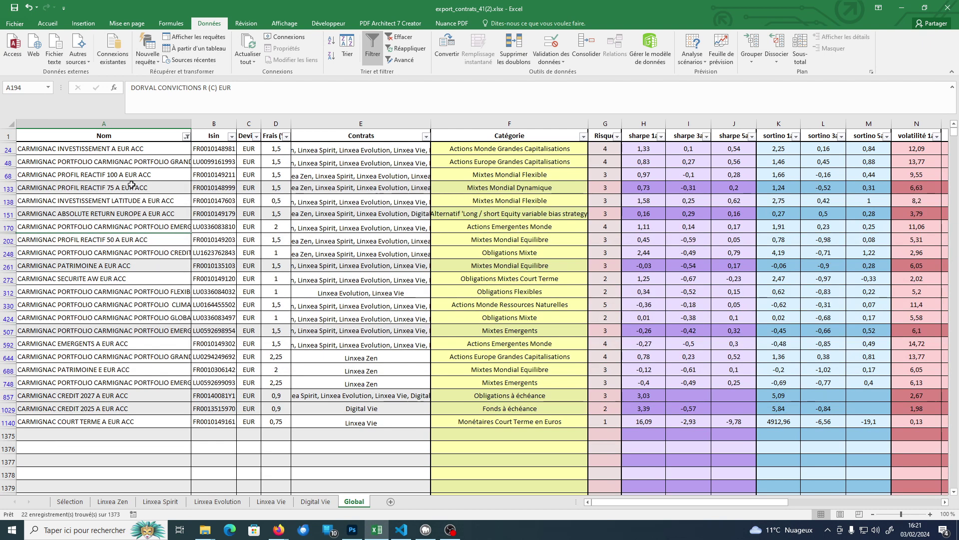